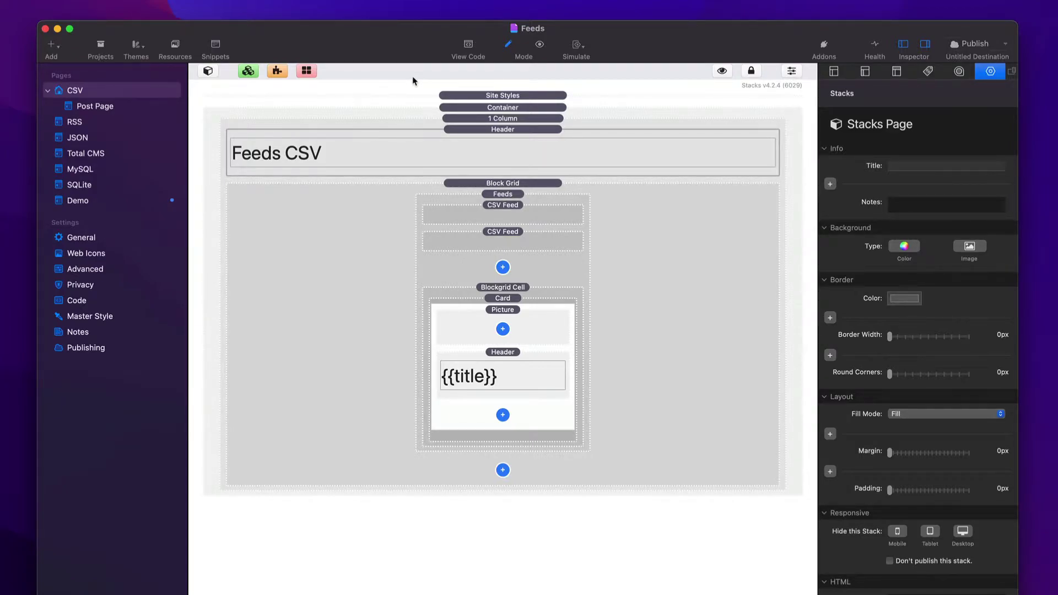
Step: Examine the feed types that can be added inside the Feeds stack on the CSV page
click(498, 196)
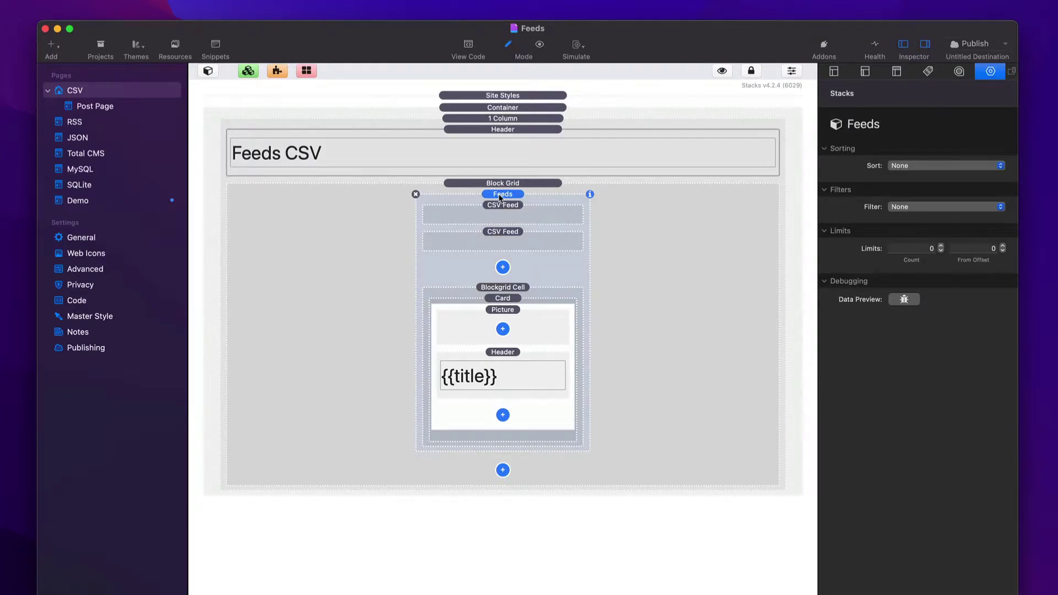
click(502, 268)
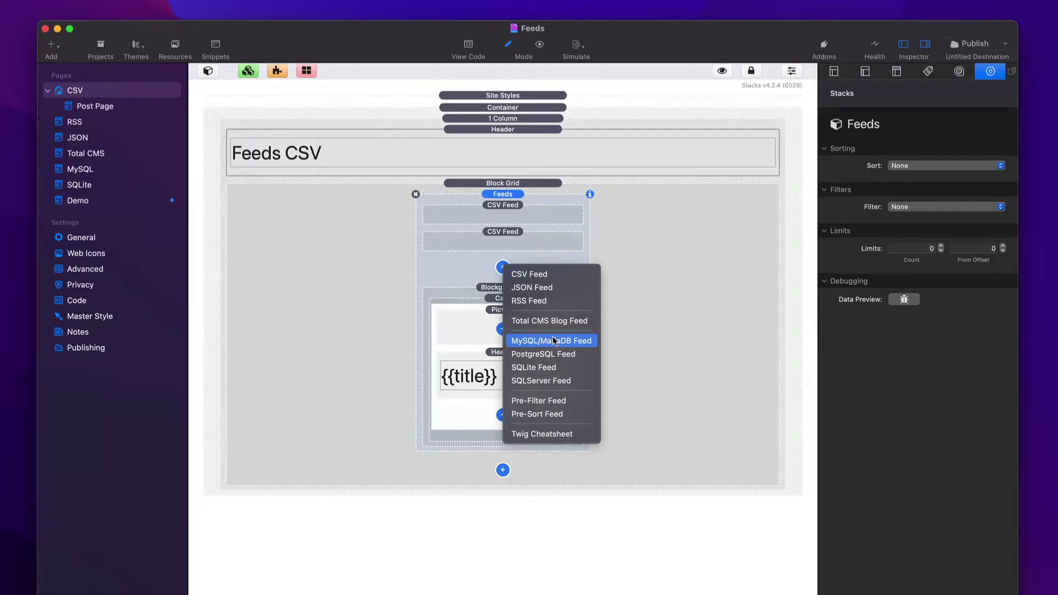
click(620, 232)
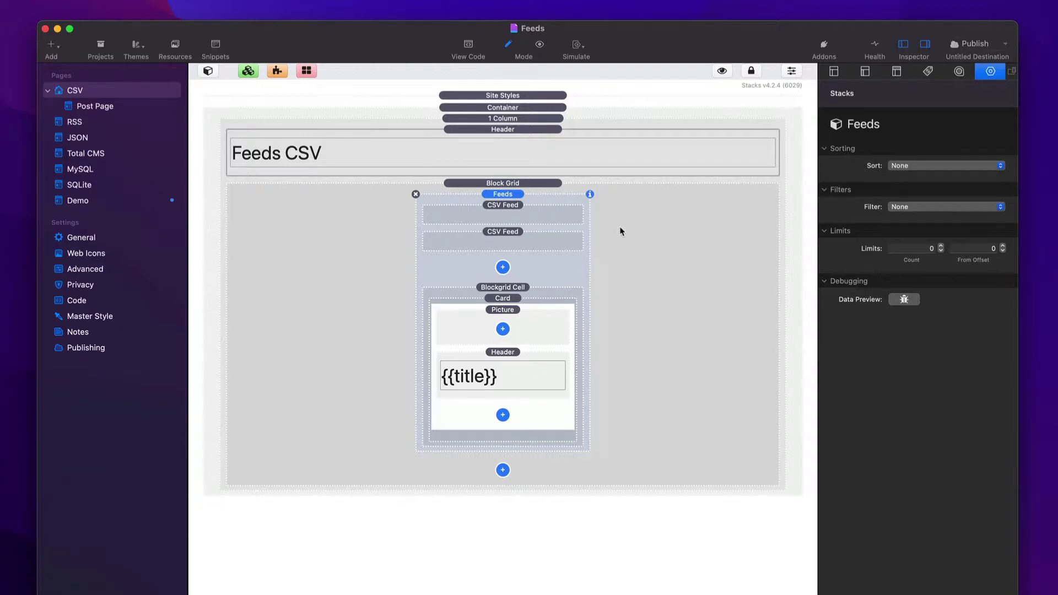
Step: Examine the CSV data entered in the first CSV Feed of the Feeds stack
click(517, 212)
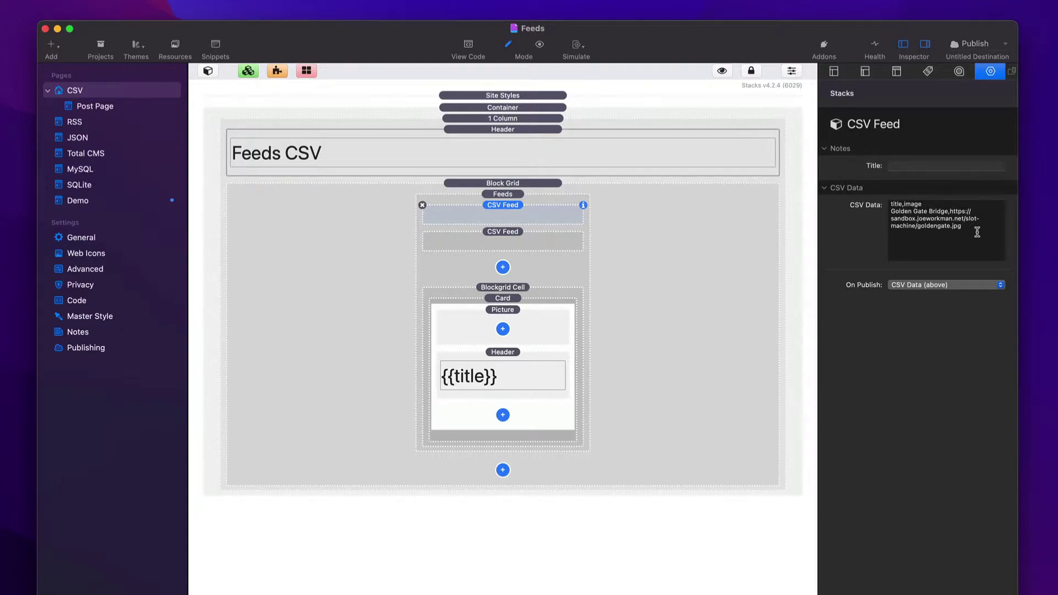
key(super+a)
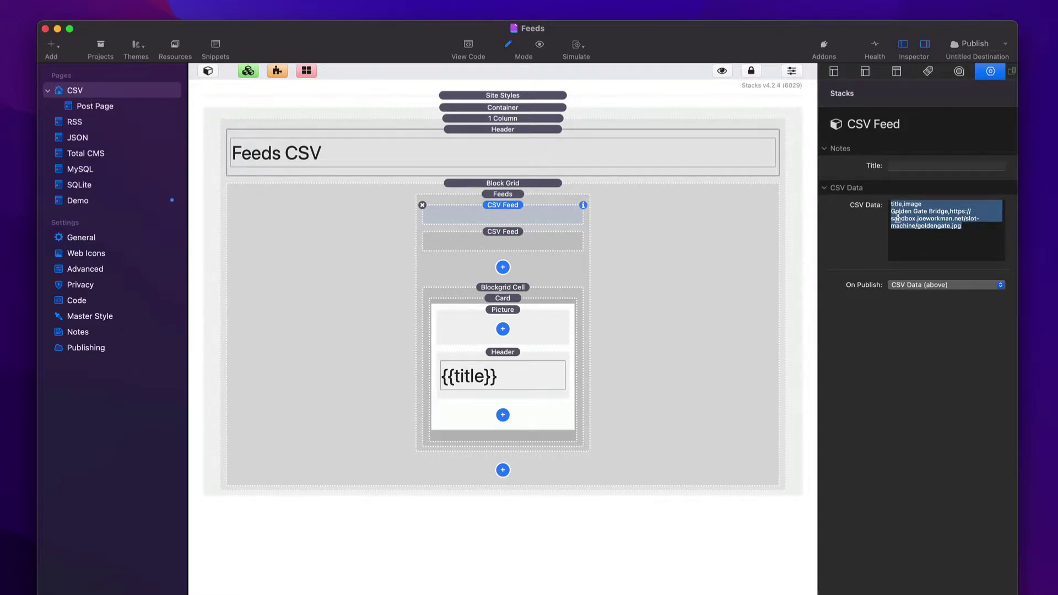
click(901, 240)
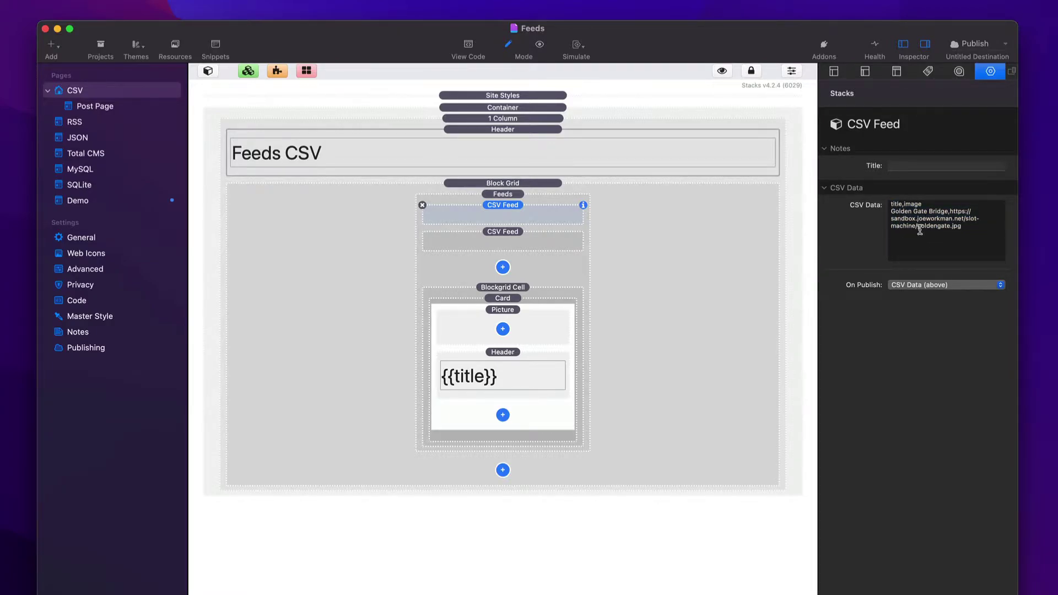
key(super+a)
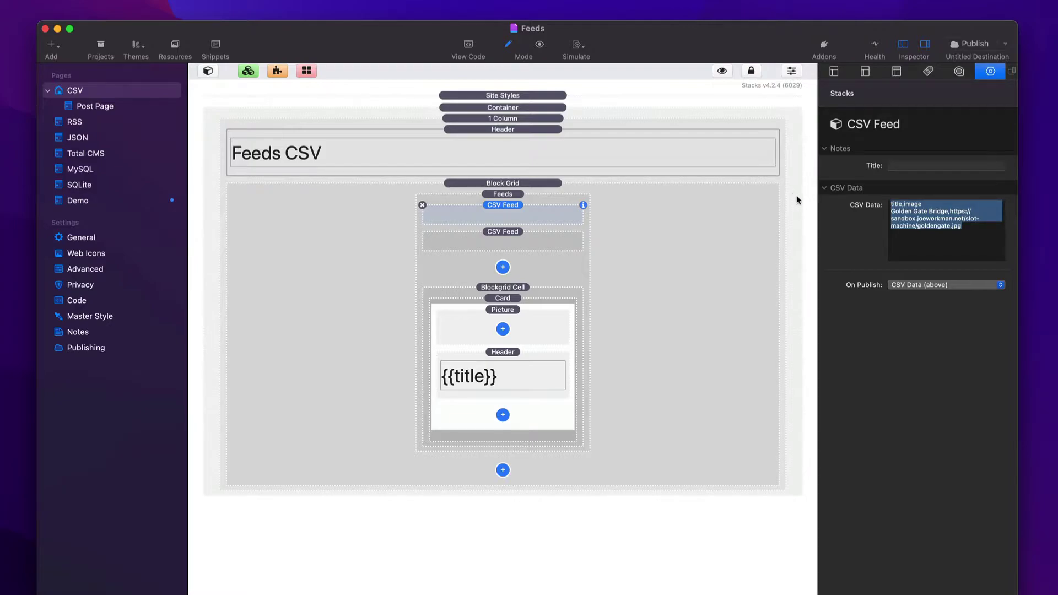
Step: Try File on Server as the first CSV feed's On Publish source and inspect its file path
click(901, 286)
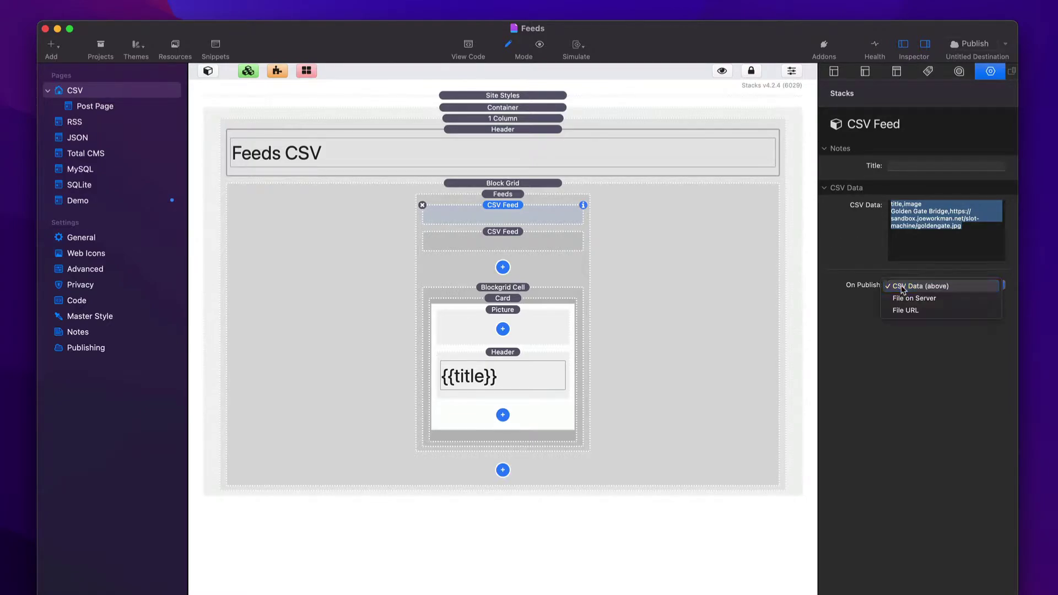
click(953, 298)
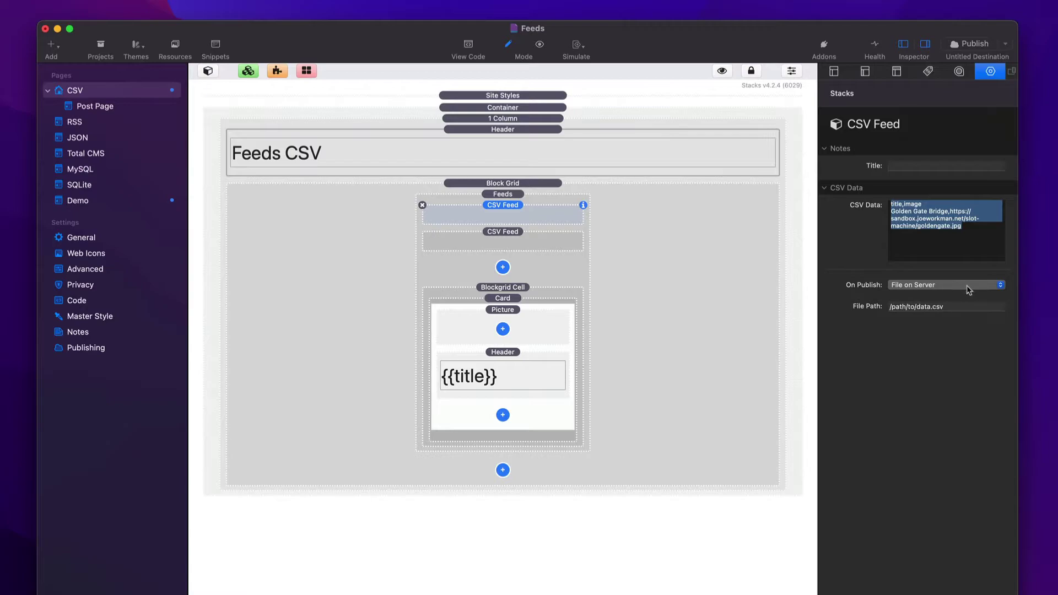
click(956, 307)
key(super+a)
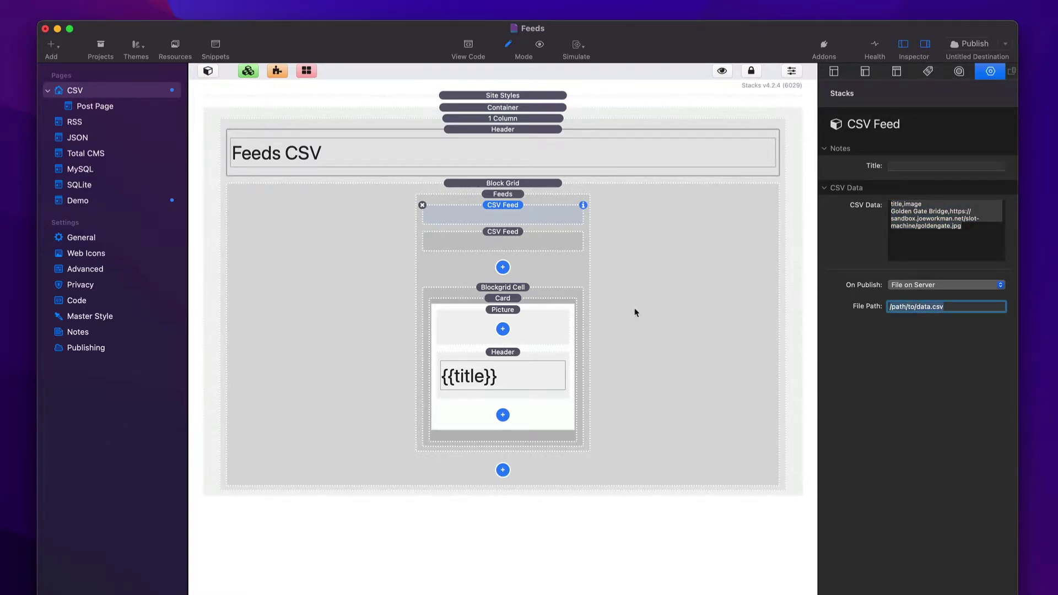
Step: Set the first CSV feed's On Publish source to File URL and inspect its expiry setting
click(909, 286)
click(912, 300)
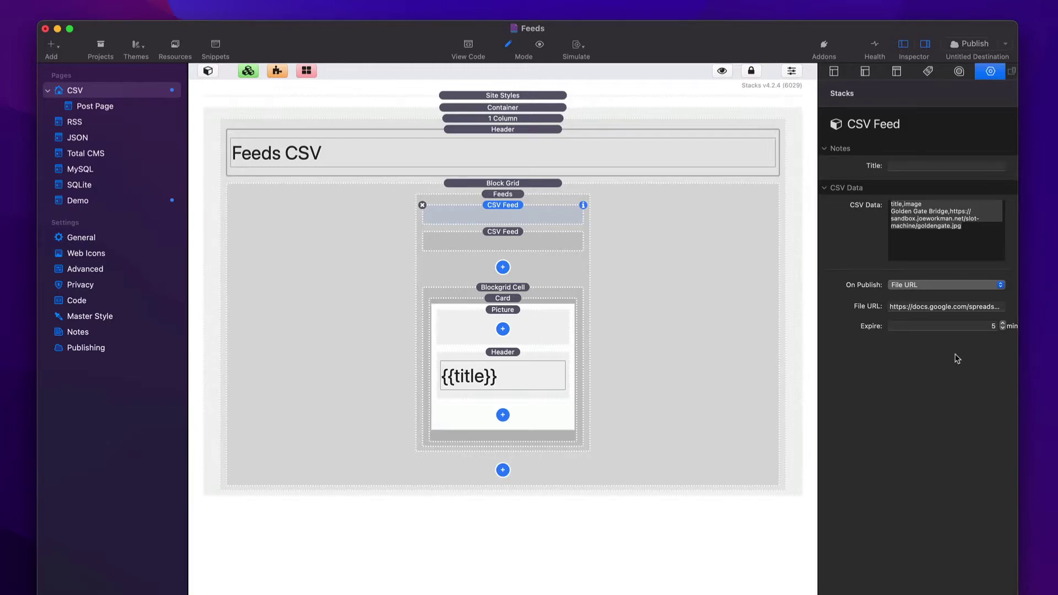
click(936, 324)
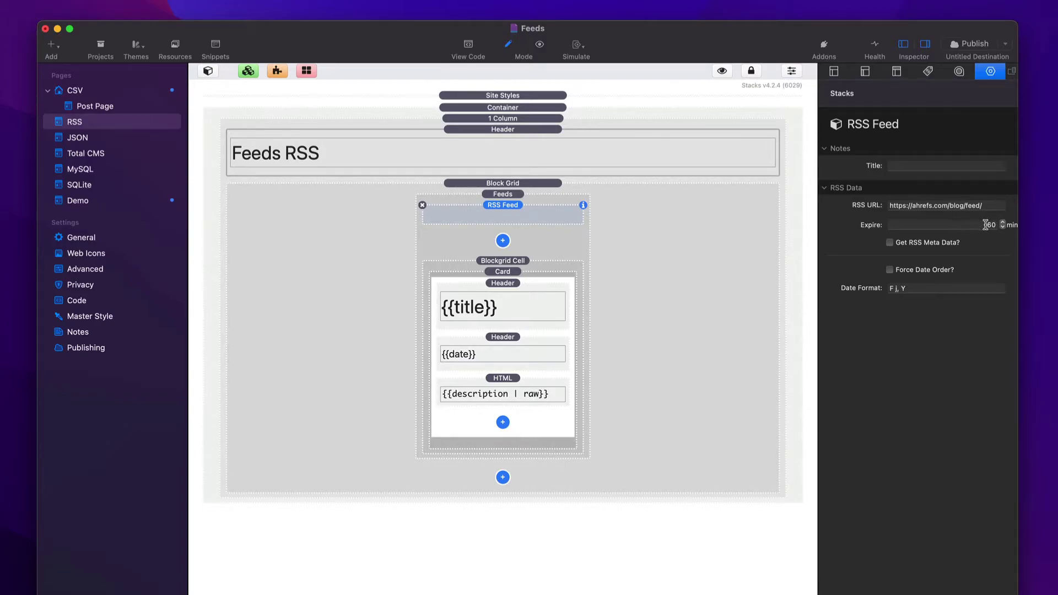
Step: Switch the RSS feed's Get RSS Meta Data and Force Date Order options on and back off
click(892, 243)
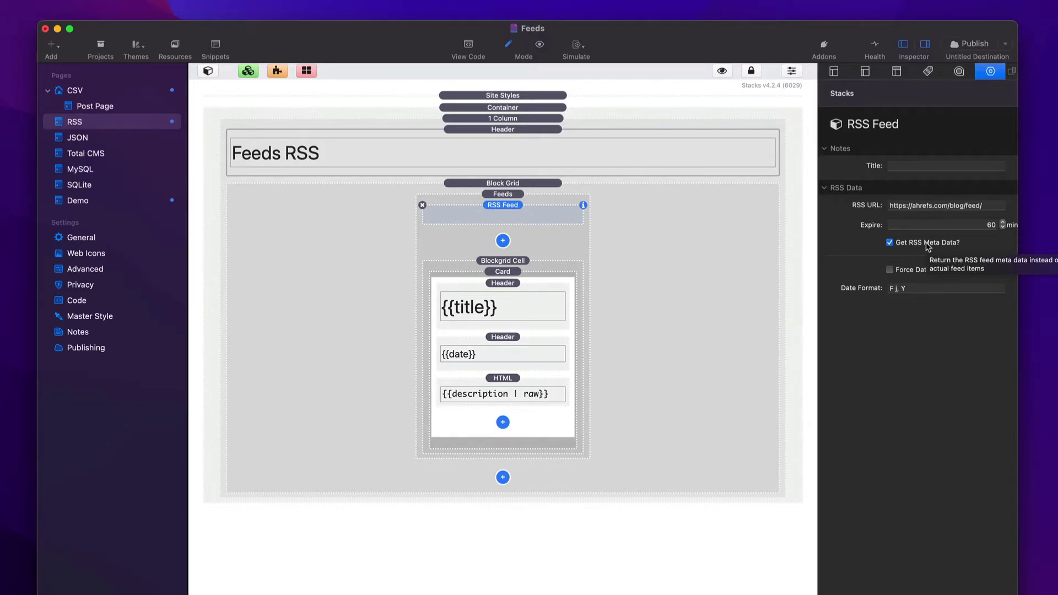
click(890, 243)
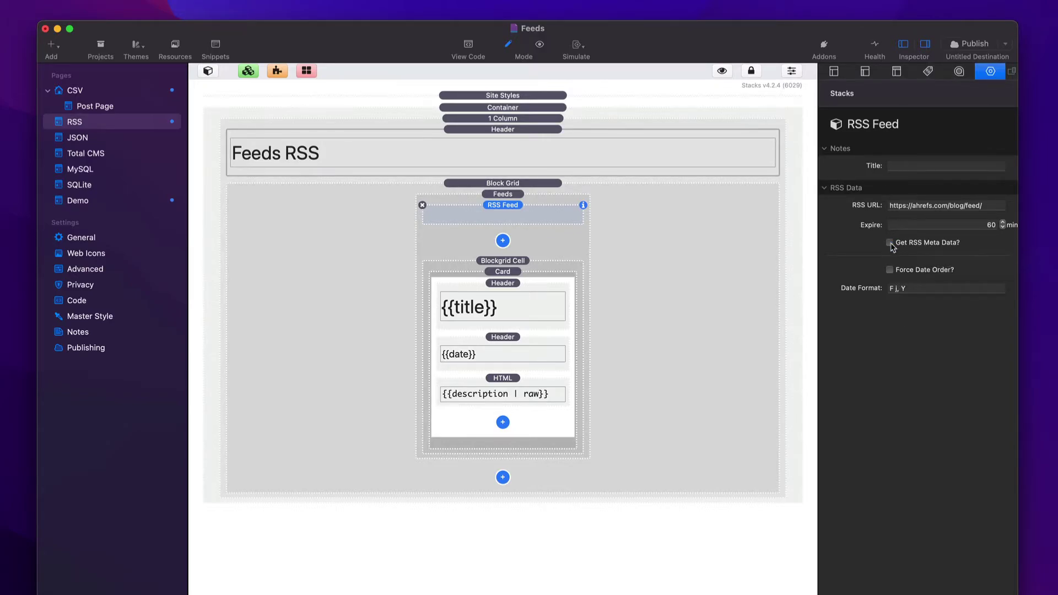
click(918, 289)
click(890, 270)
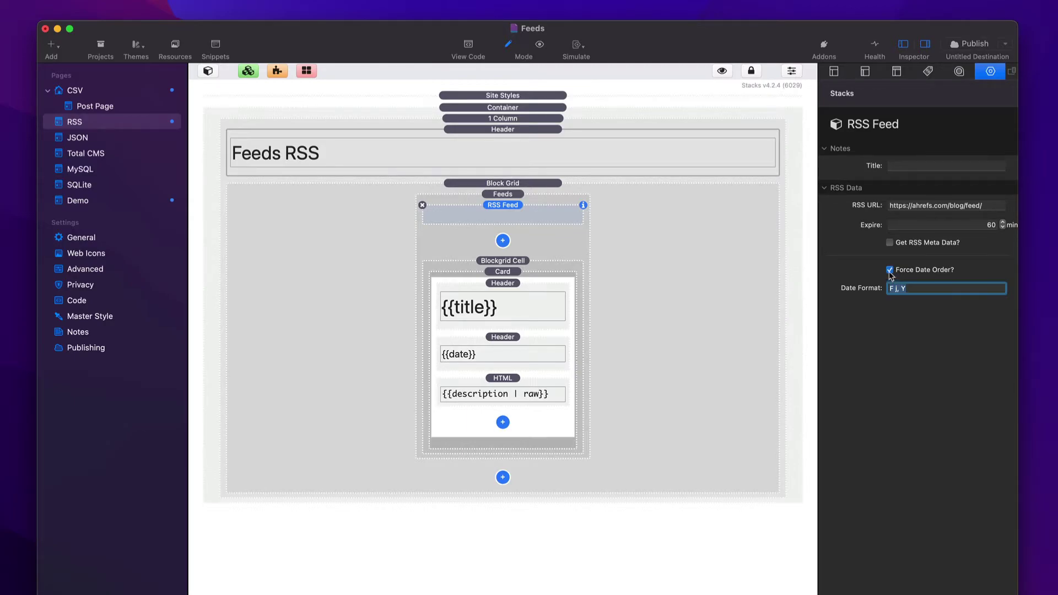
click(892, 272)
Step: Open the JSON page and examine the JSON feed's URL and data path settings
click(90, 138)
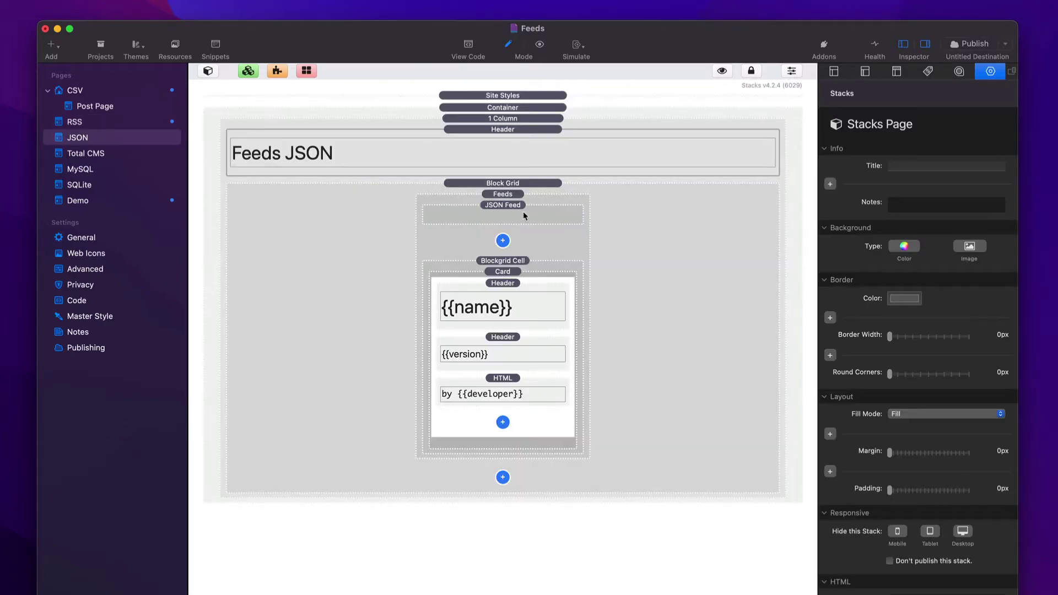
click(523, 215)
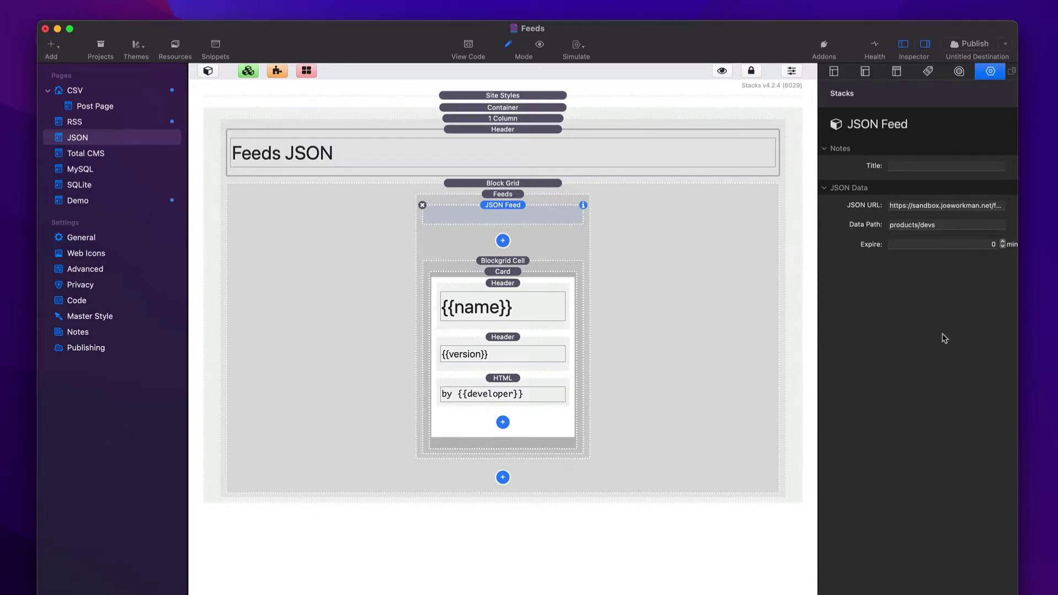
click(927, 205)
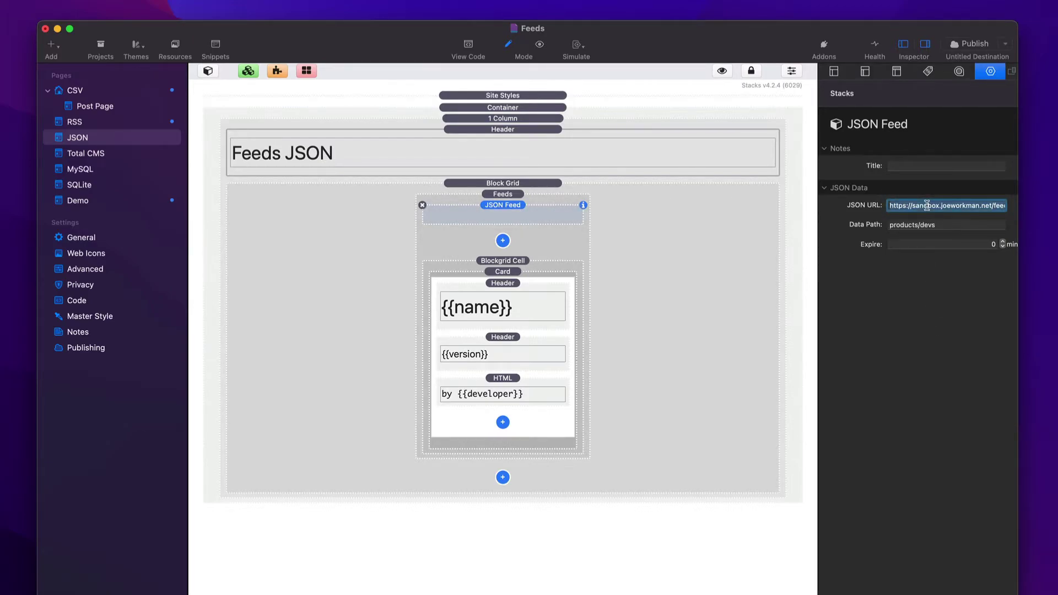
click(949, 225)
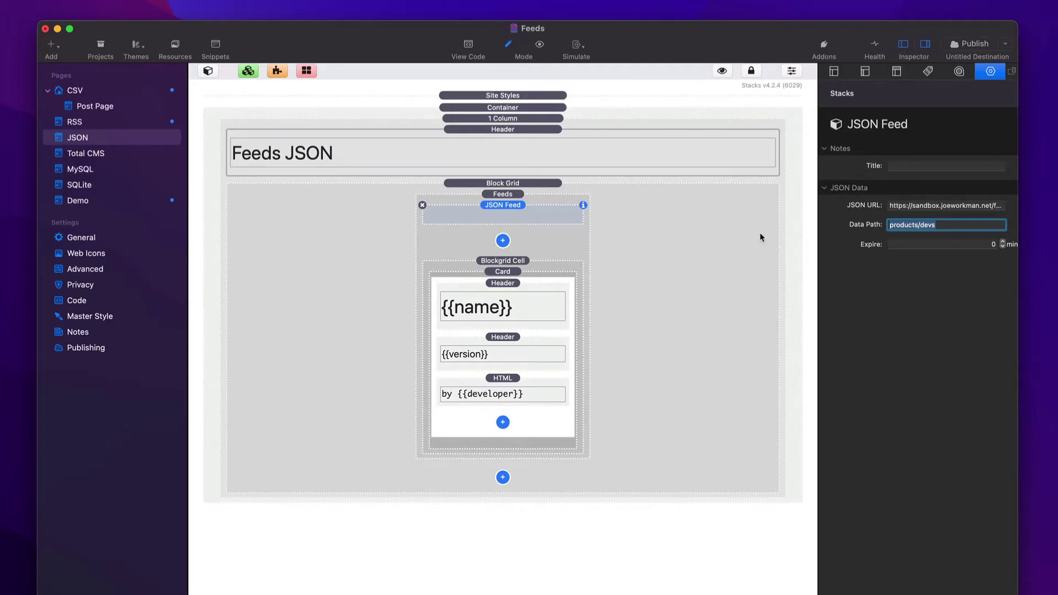
click(940, 206)
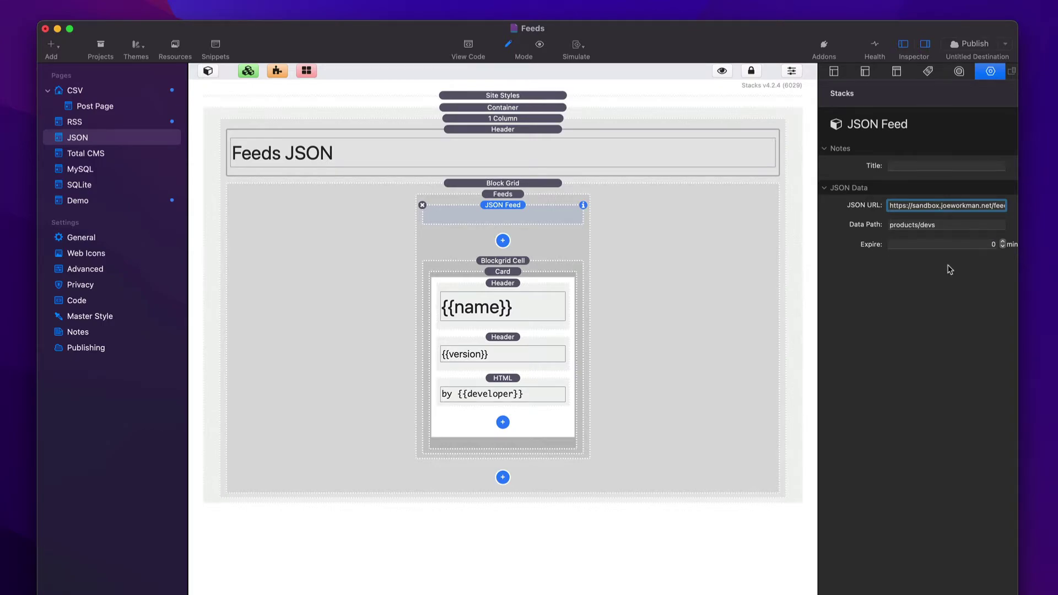
Step: Open the Total CMS page and examine the settings of its blog feed and Feeds stack
click(99, 155)
click(534, 209)
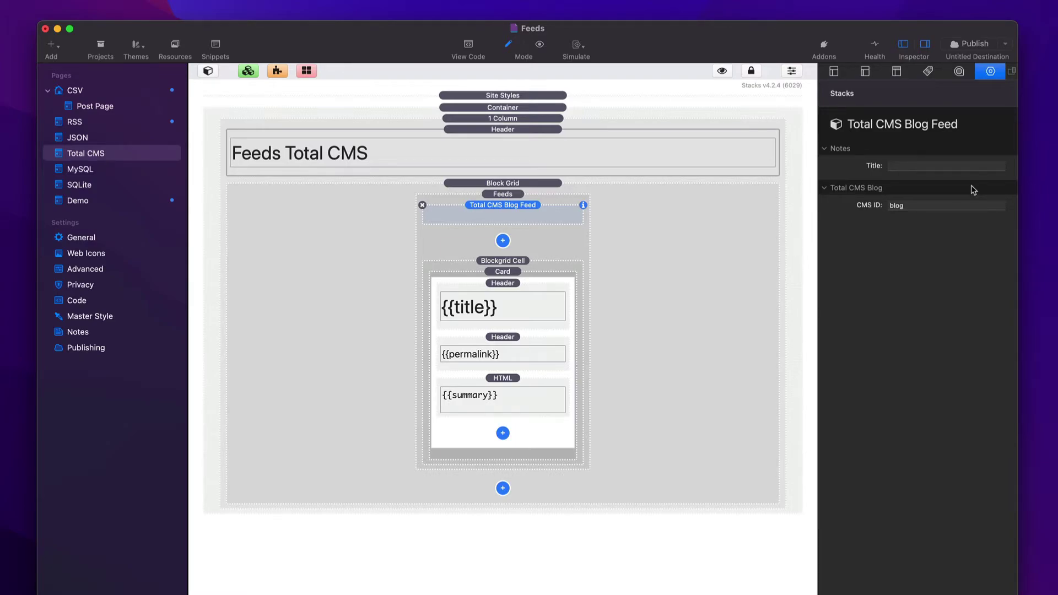
click(563, 242)
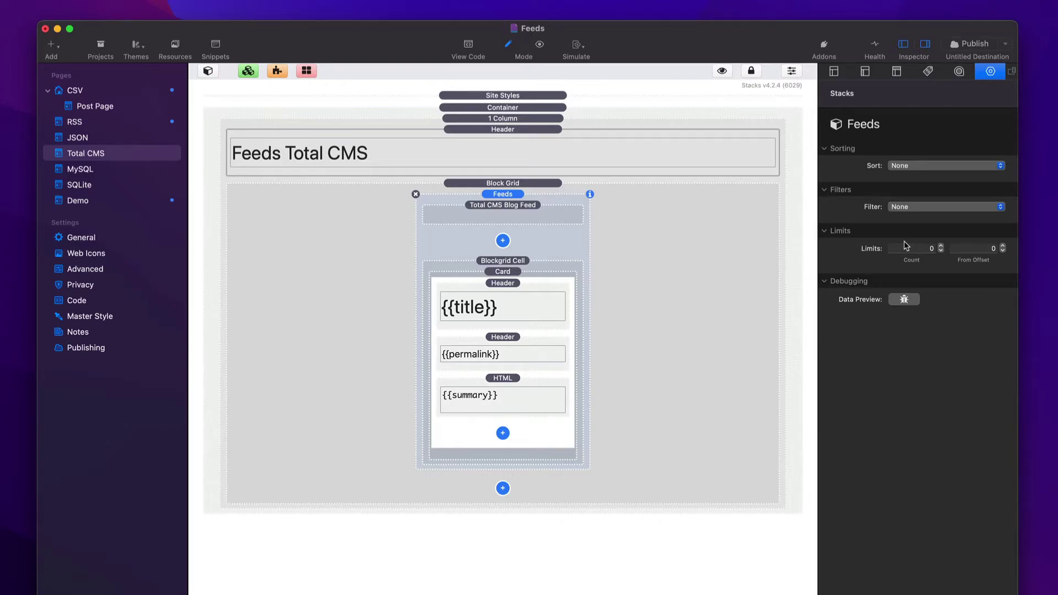
Step: Open the MySQL page and examine the MySQL/MariaDB feed's CSV preview data
click(91, 169)
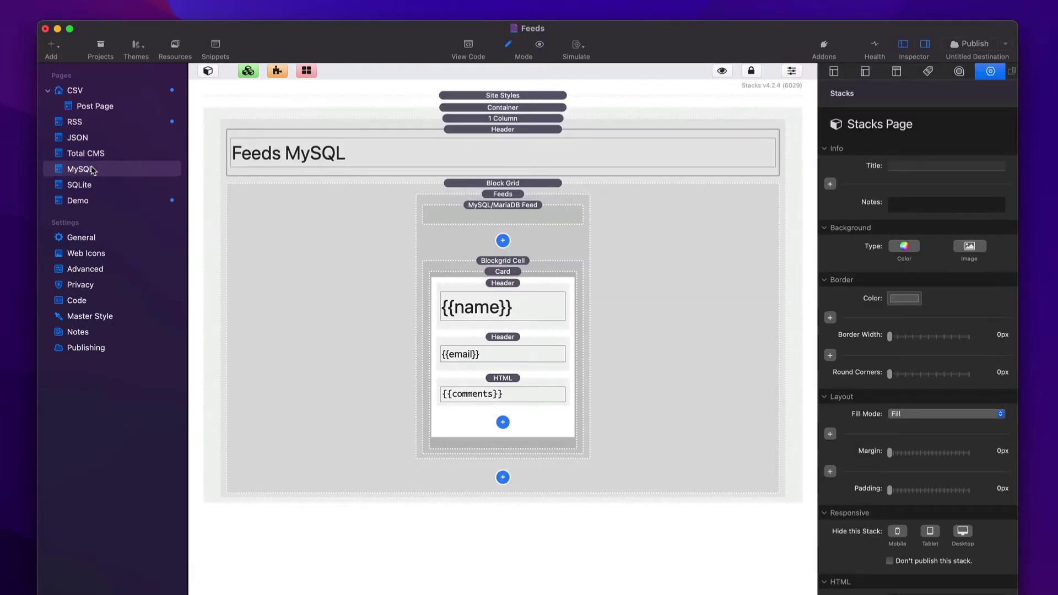
click(526, 200)
click(524, 206)
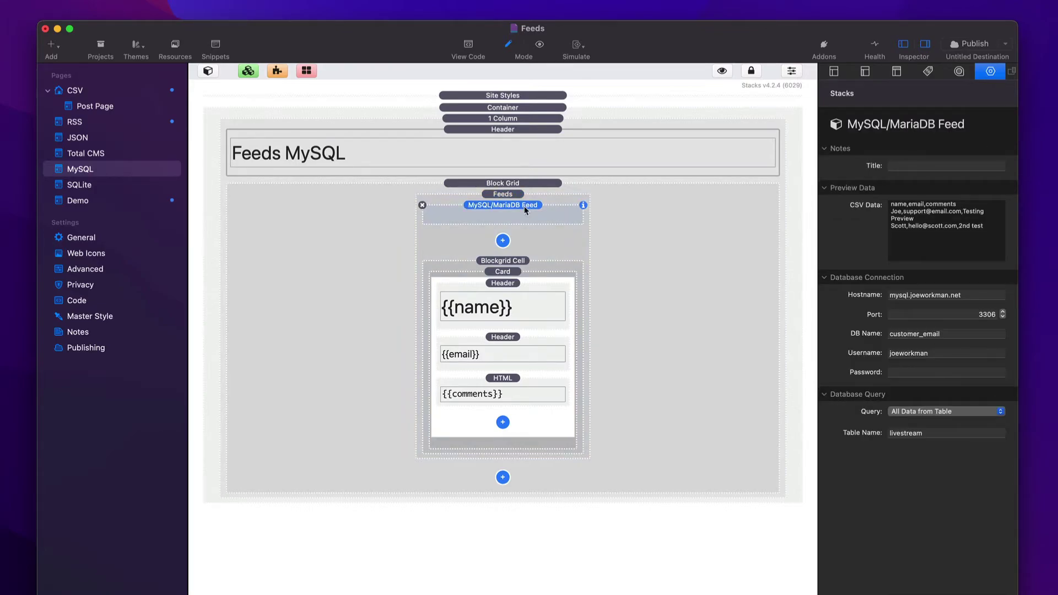
click(1000, 230)
drag(1000, 231, 745, 185)
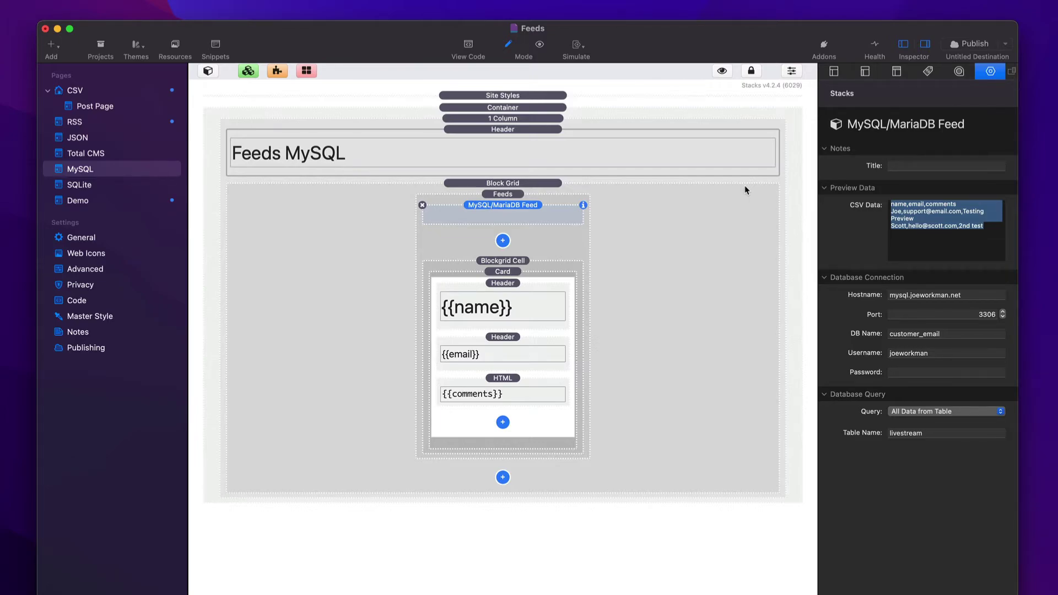
click(971, 225)
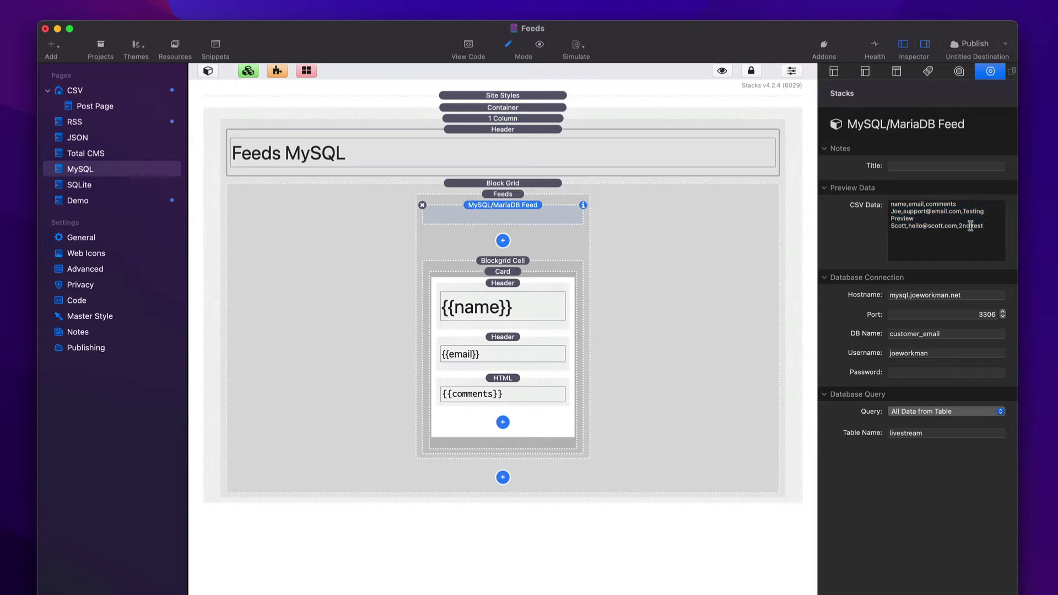
drag(983, 226, 763, 202)
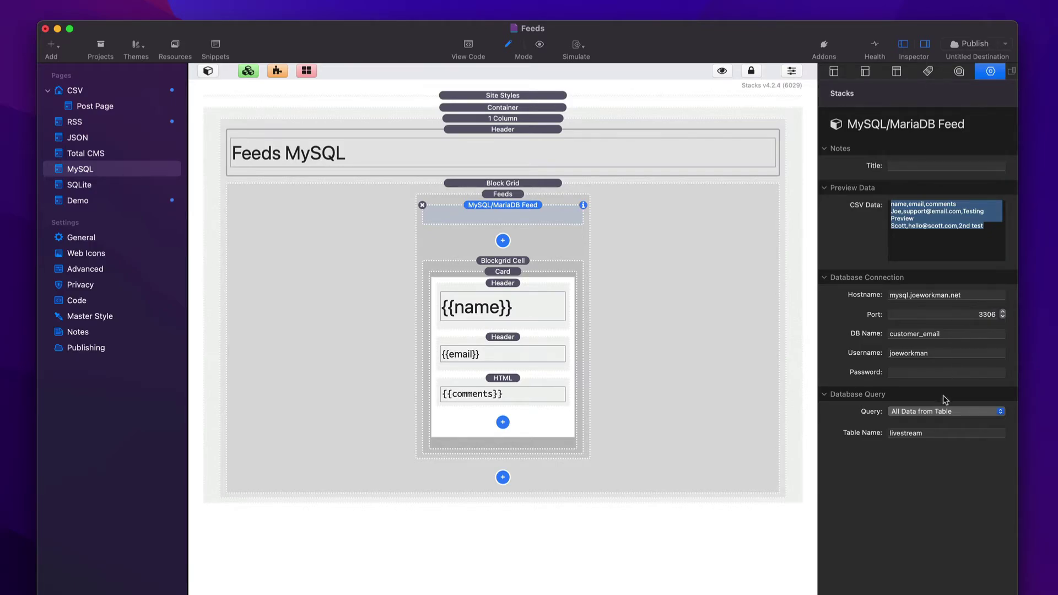
Step: Try Limited Data from Table as the MySQL/MariaDB feed's query type, and switch it to Custom Select Statement
click(935, 411)
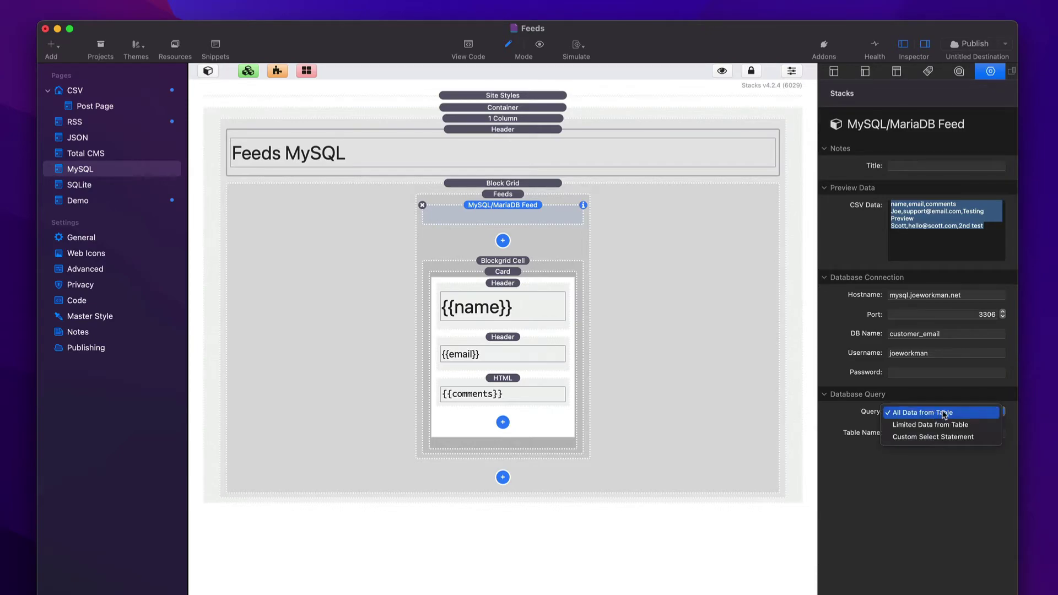
click(977, 425)
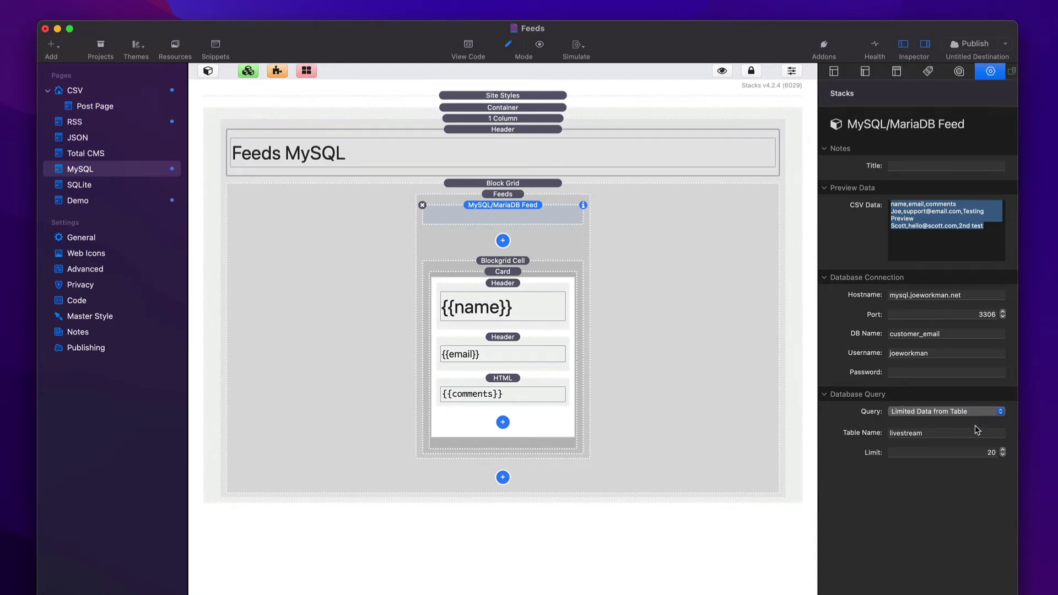
click(970, 411)
click(971, 428)
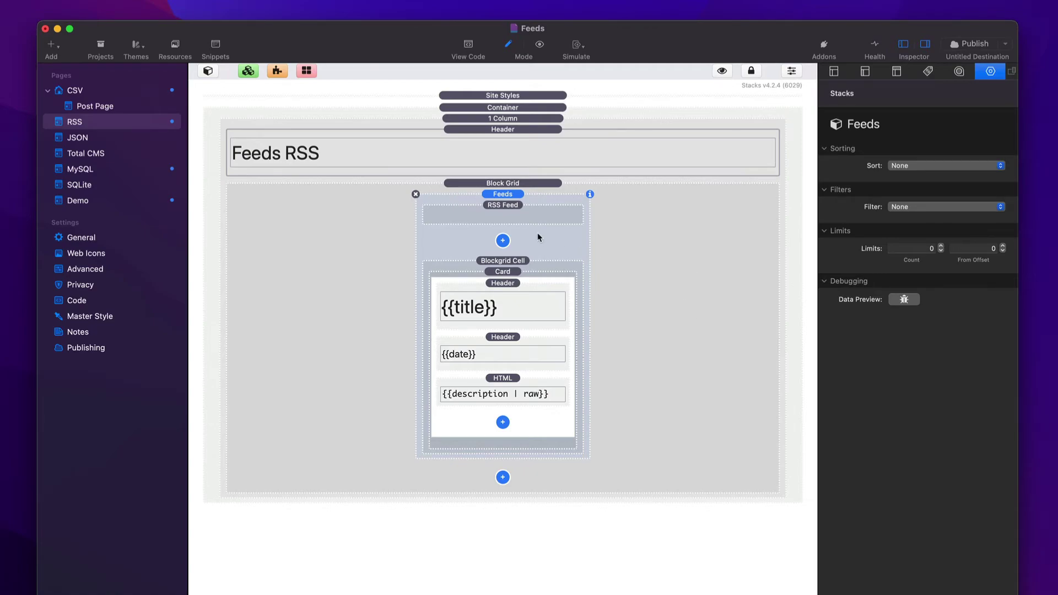
Step: Enable Data Preview on the RSS page's Feeds stack and preview the page to show the raw feed data
click(905, 301)
key(super+r)
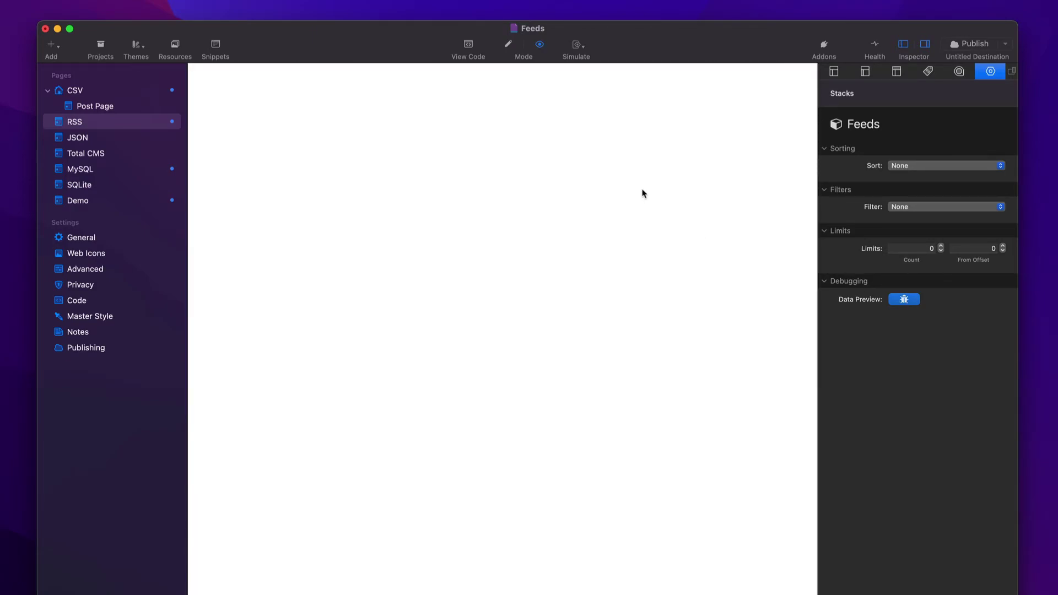
scroll(415, 240, down, 1)
scroll(414, 240, down, 15)
scroll(415, 240, down, 6)
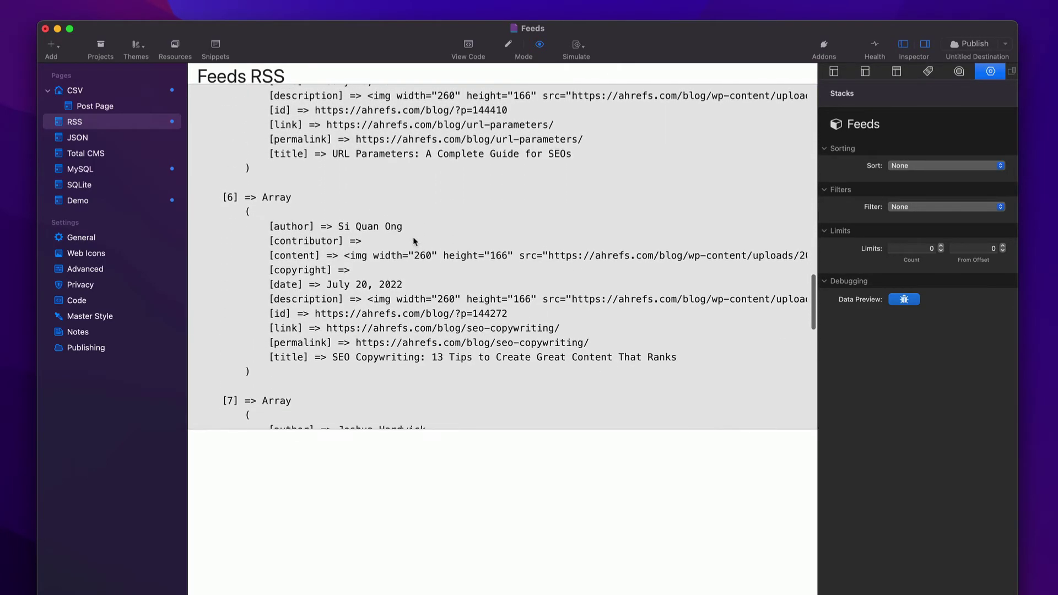
scroll(415, 241, up, 20)
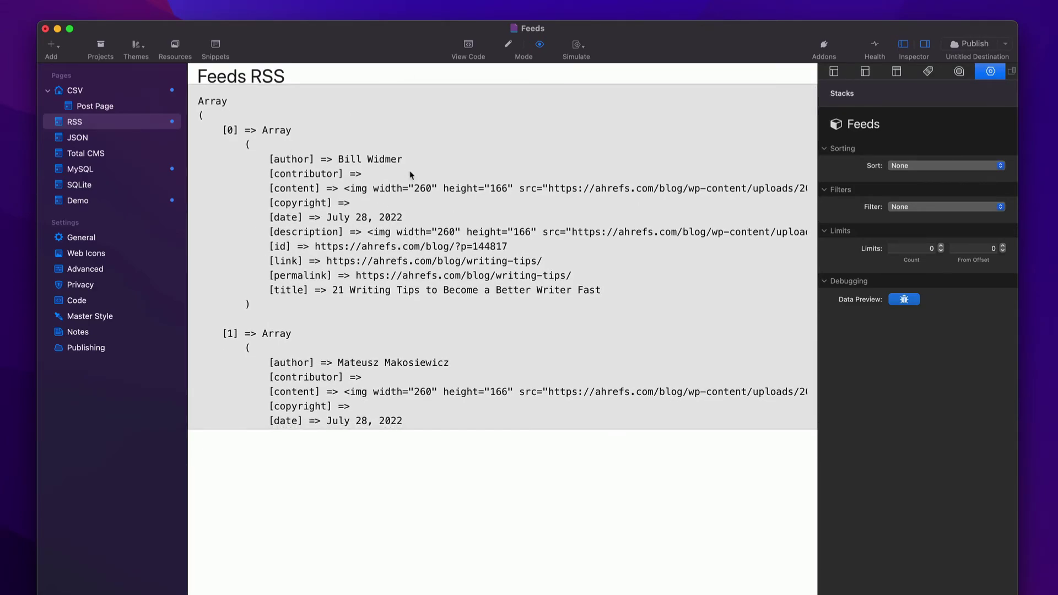
Step: Examine the field names available in the RSS feed items, such as author, contributor and content
double_click(292, 159)
double_click(322, 174)
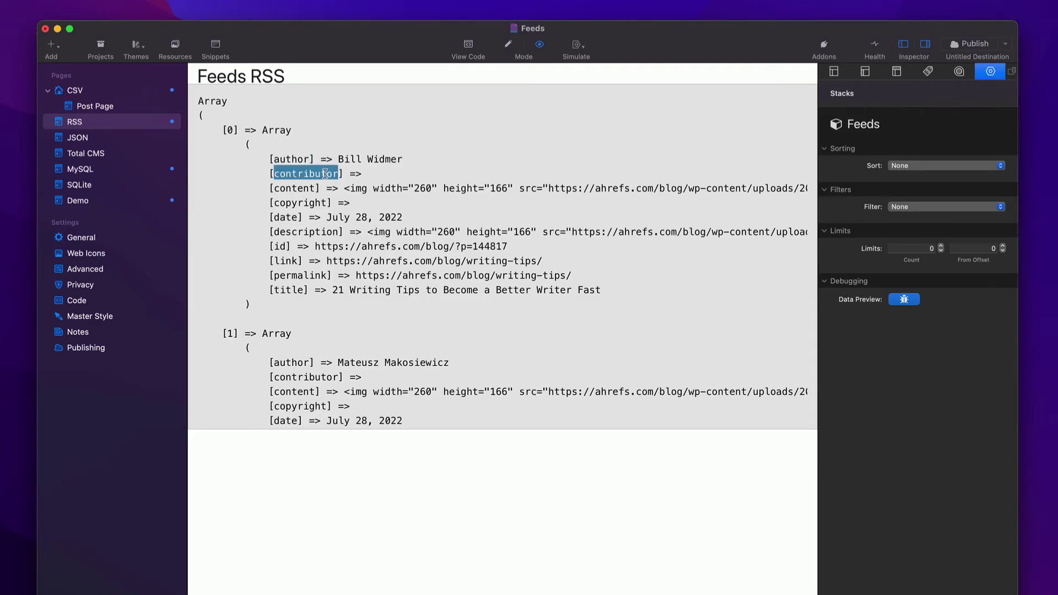
click(298, 187)
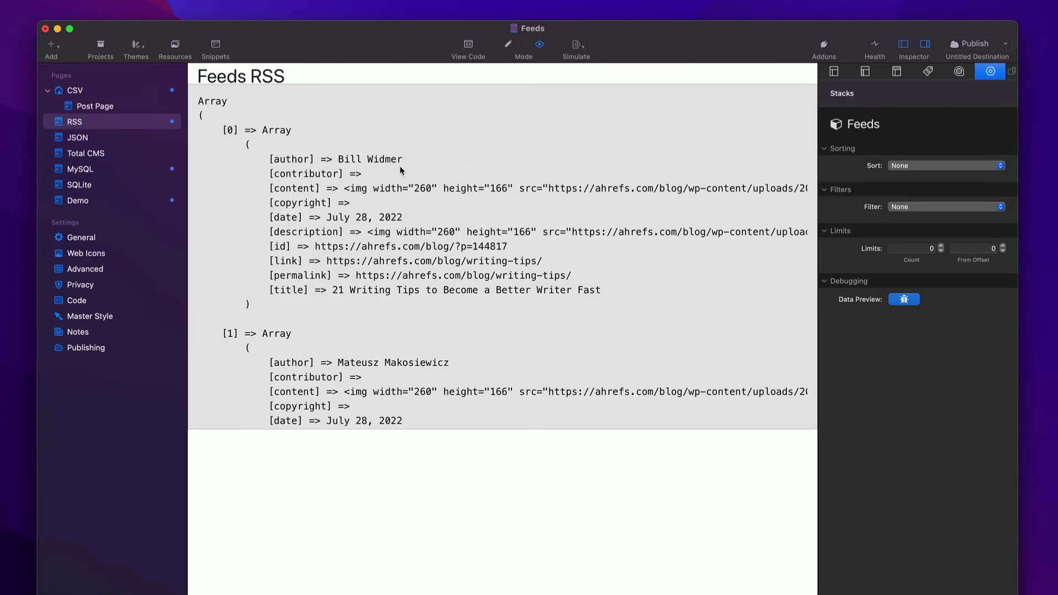
scroll(401, 170, down, 8)
scroll(401, 170, down, 12)
scroll(400, 169, up, 20)
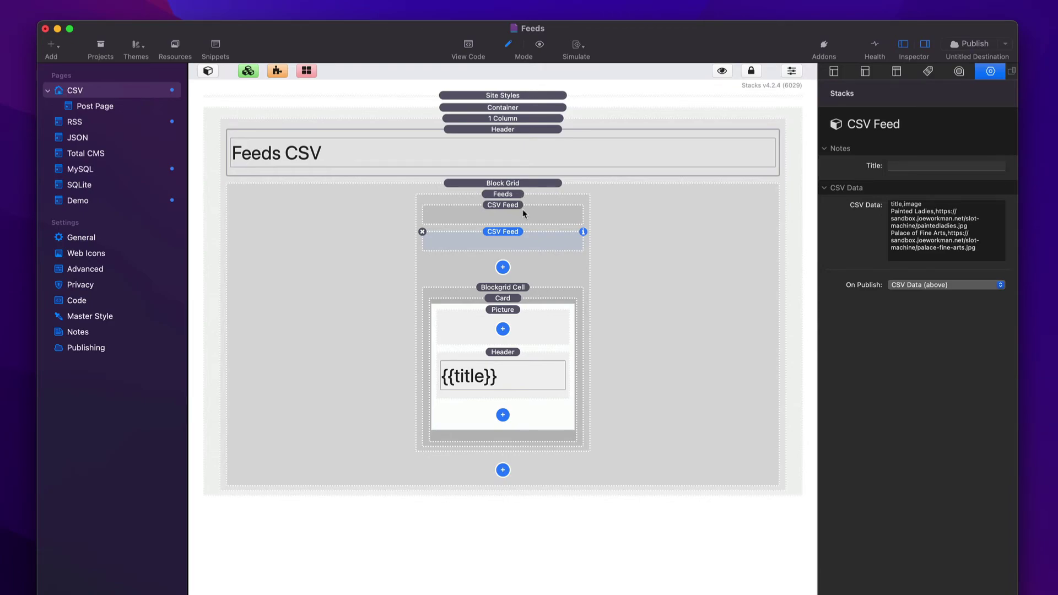
Step: Try adding a JSON Feed below the two CSV feeds on the CSV page, and remove it
click(523, 210)
click(521, 233)
click(503, 268)
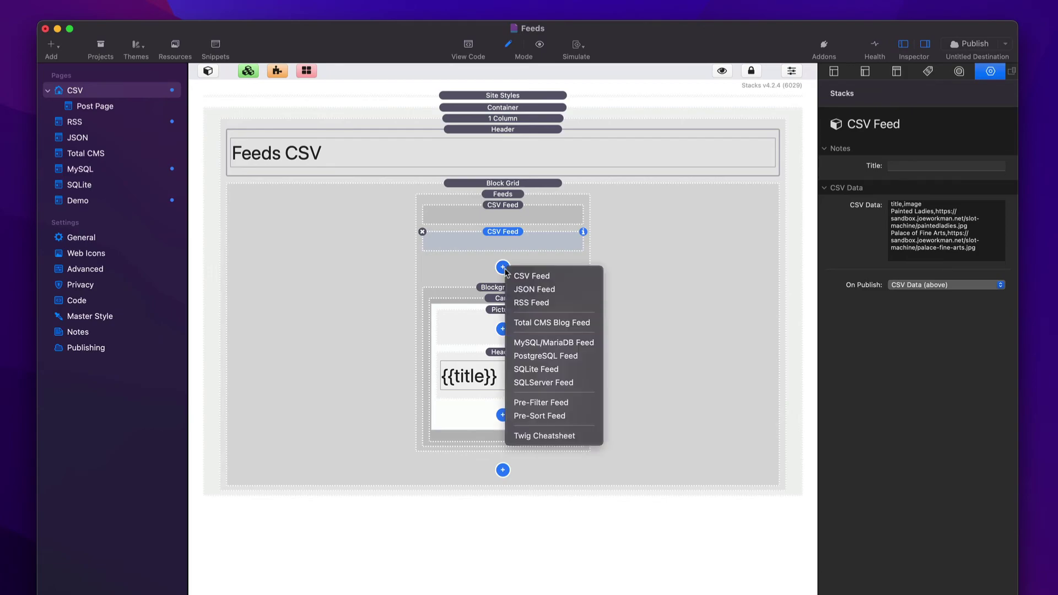
click(525, 291)
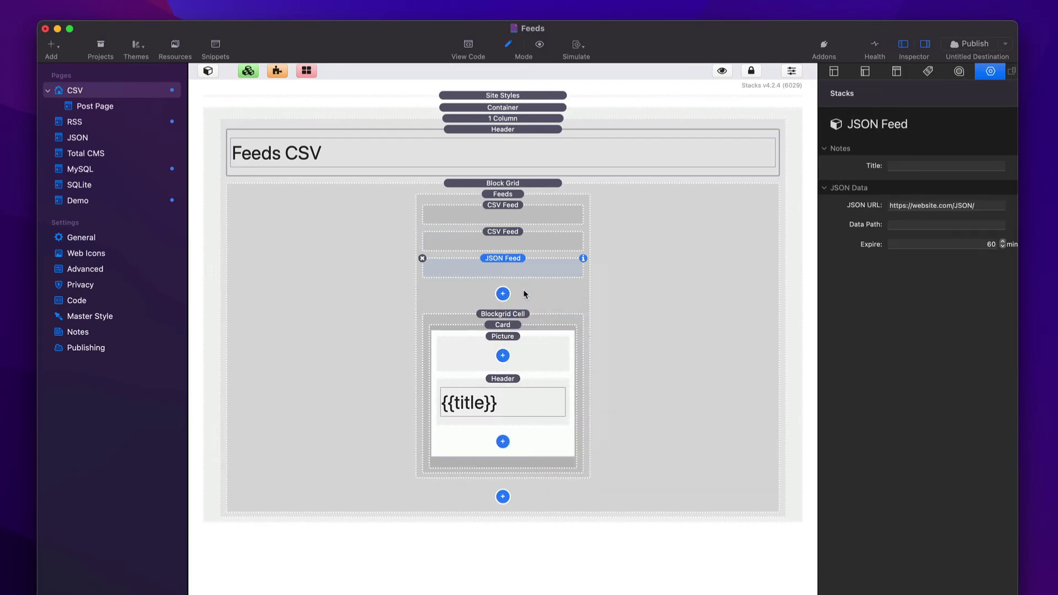
click(520, 238)
click(518, 264)
click(422, 258)
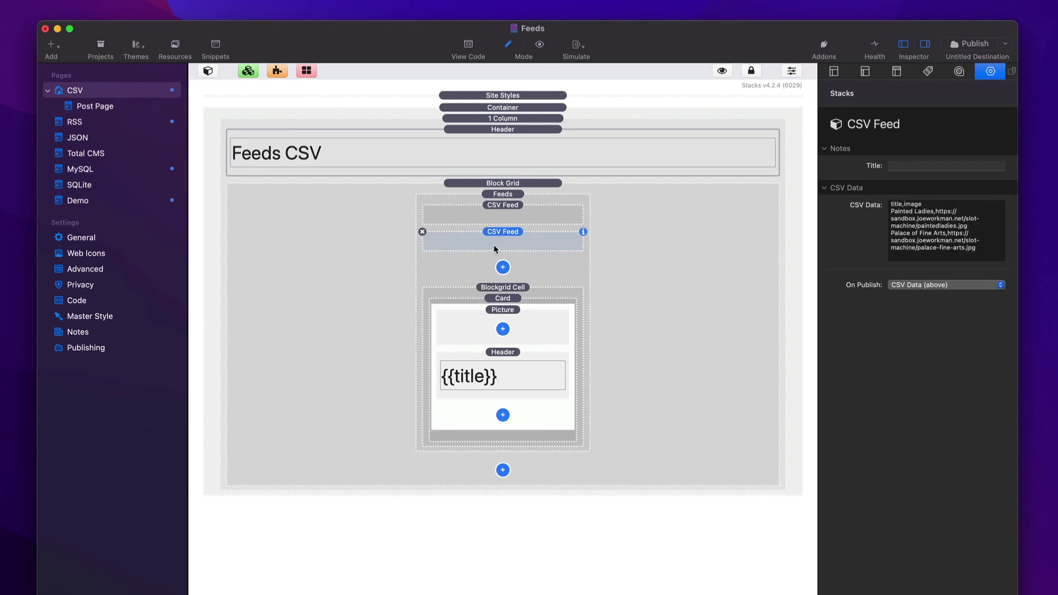
Step: Compare the CSV data of the two CSV feeds in the Feeds stack
click(509, 210)
click(510, 237)
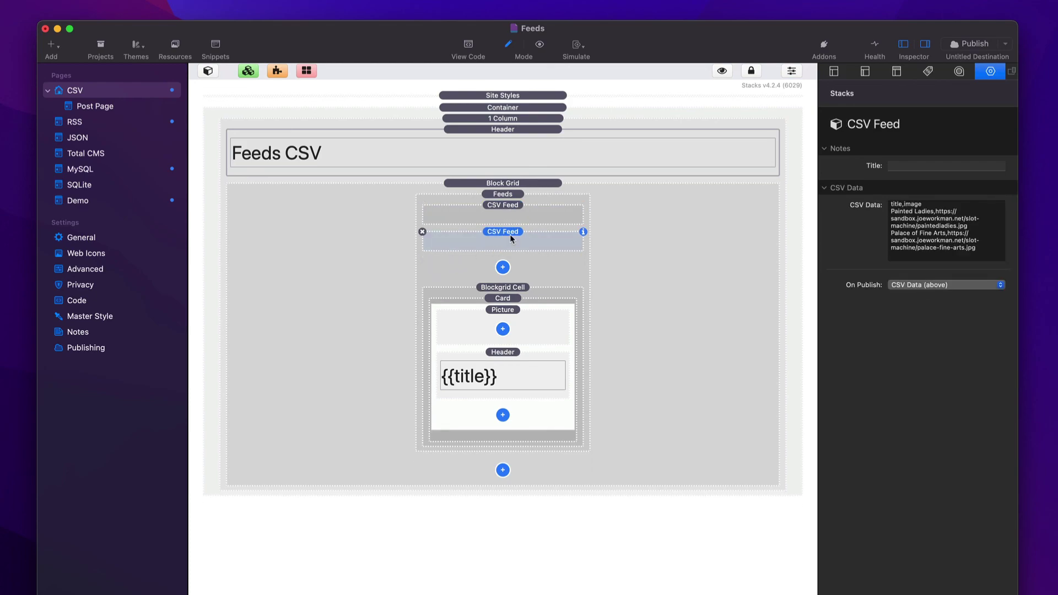